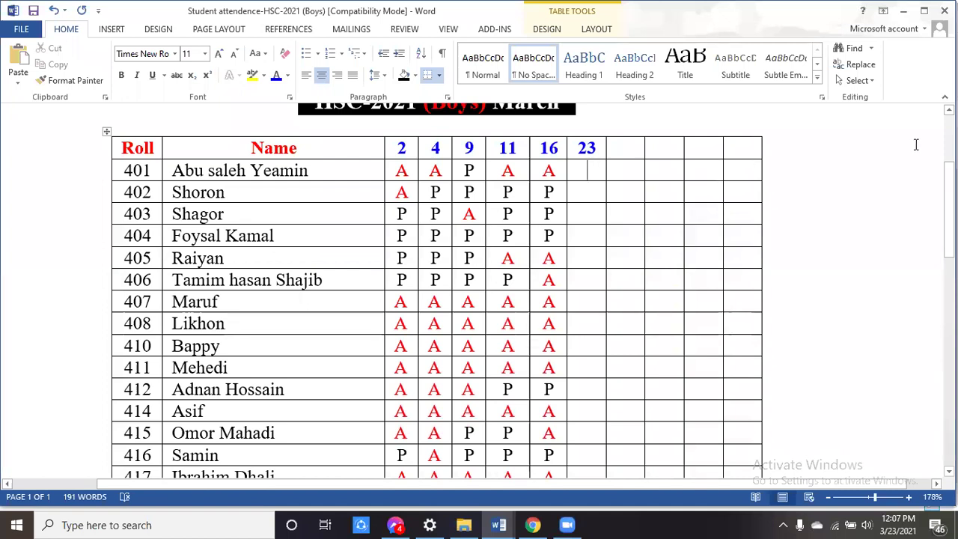
- Mark rolls 401, 402, 404 and 405 as P in the attendance column for the 23rd
text(P)
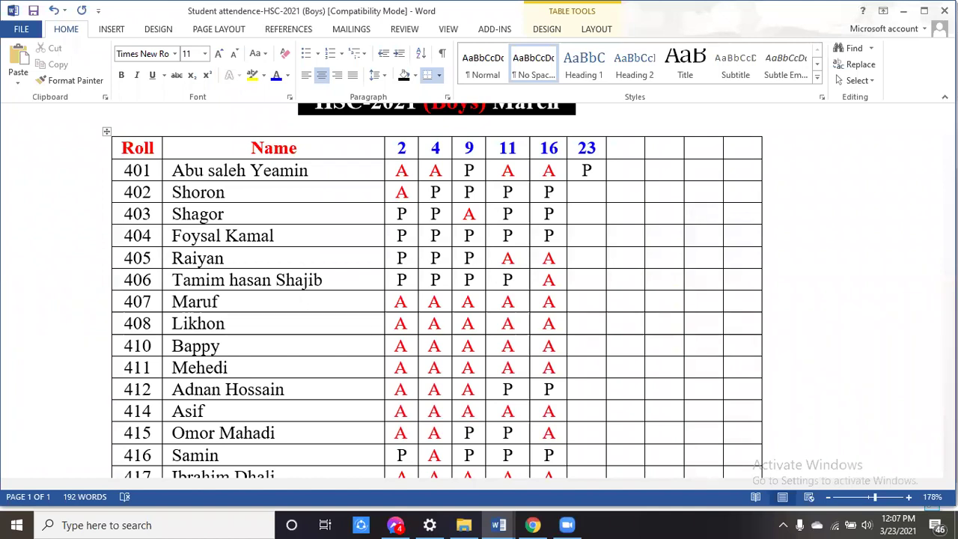
text(P)
click(588, 215)
click(587, 236)
text(P)
click(588, 257)
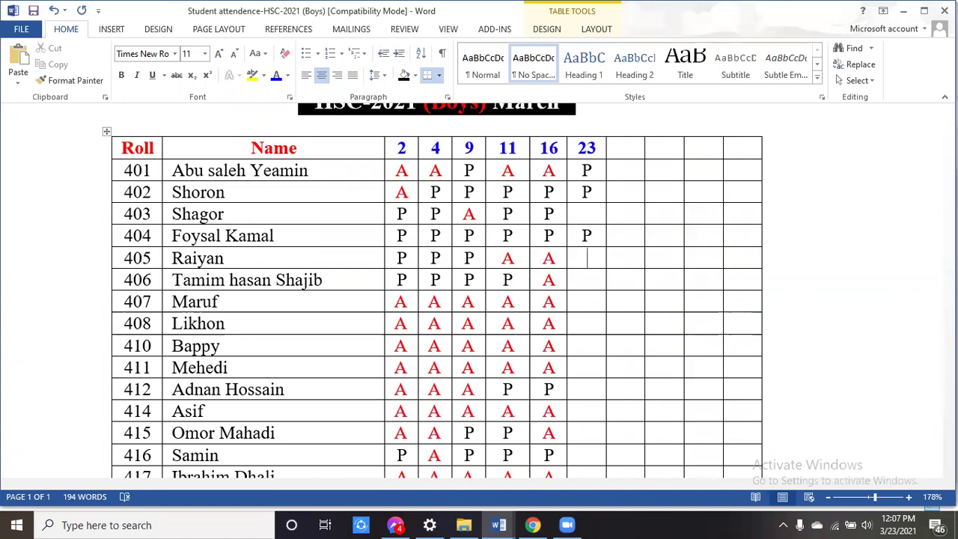
text(P)
- Enter P for rolls 416 and 415 in the 23 column, leaving rolls 406 to 414 blank
click(587, 279)
click(588, 301)
click(588, 322)
click(588, 345)
click(587, 389)
click(588, 411)
click(588, 432)
click(588, 455)
text(P)
click(588, 432)
text(P)
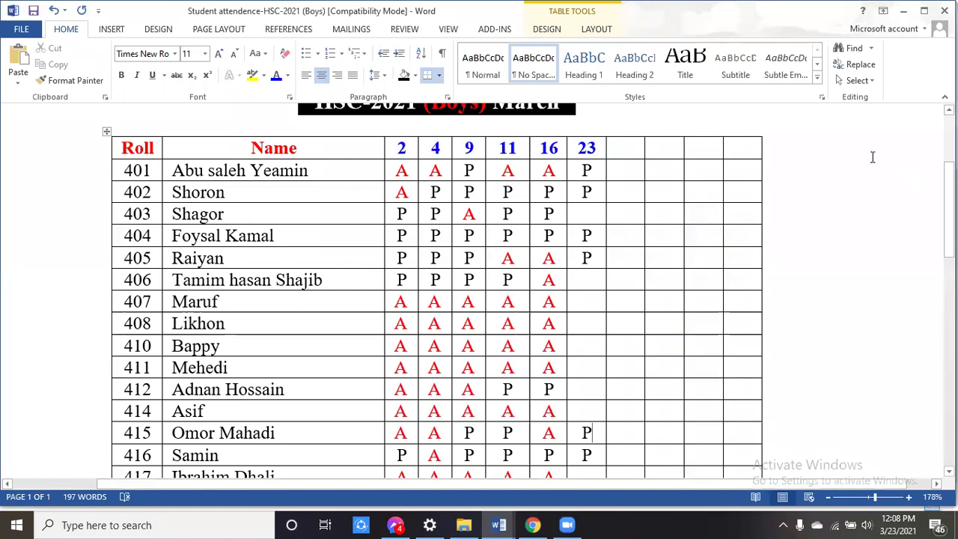
- Enter P in the 23 column for the roll 421 student marked "(Old)", leaving rolls 417 to the first 421 blank
scroll(670, 328, down, 5)
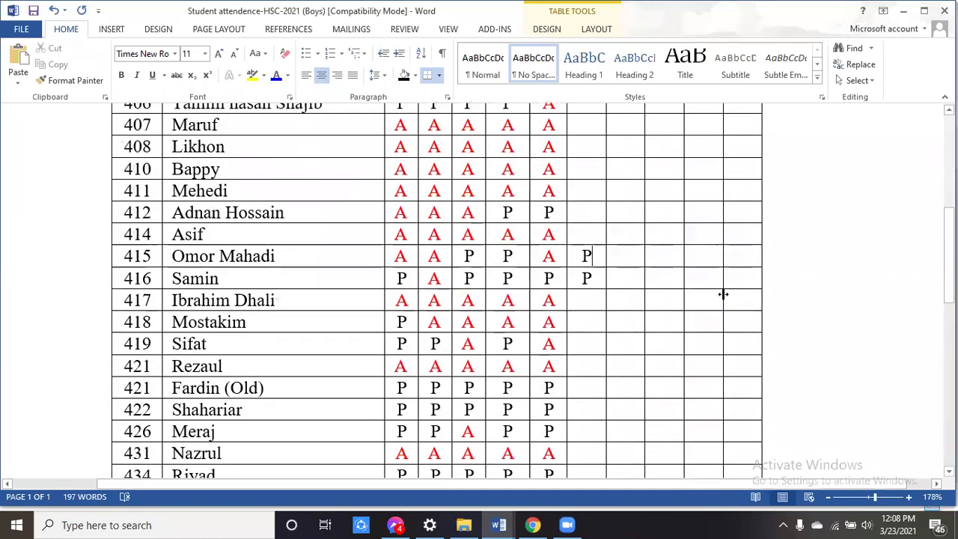
key(Down)
key(Down)
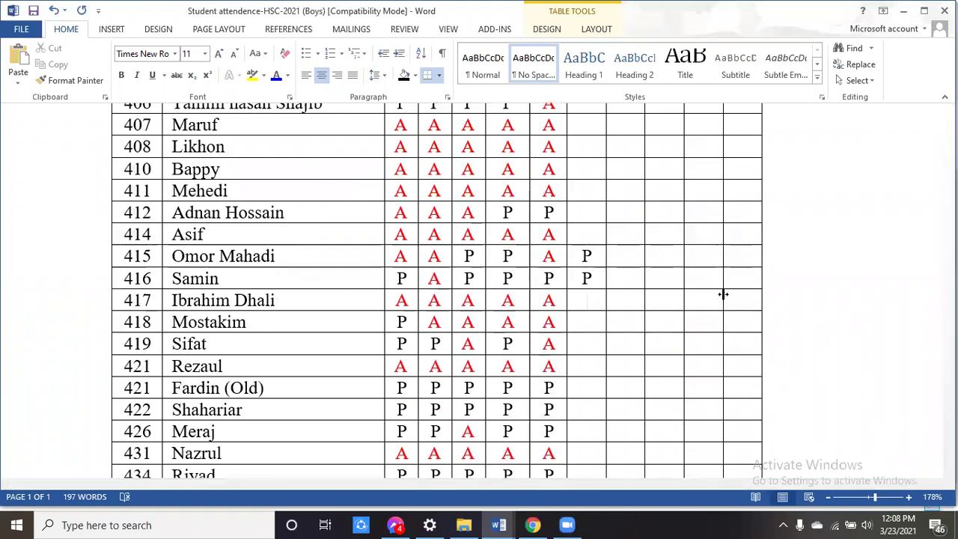
key(Down)
key(Down)
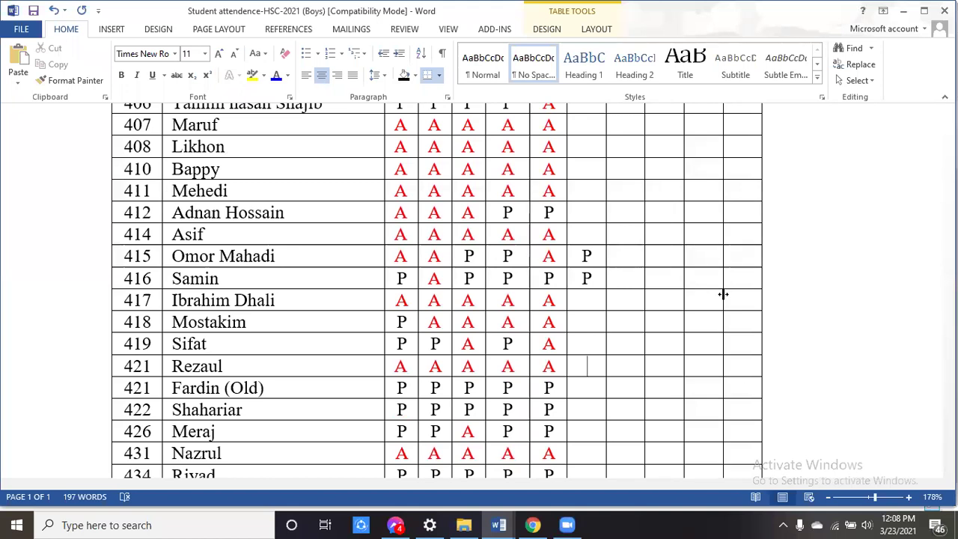
text(P)
key(BackSpace)
key(Down)
text(P)
- Mark roll 457 in the last table row as P in the 23 column
scroll(717, 302, down, 2)
scroll(717, 302, down, 5)
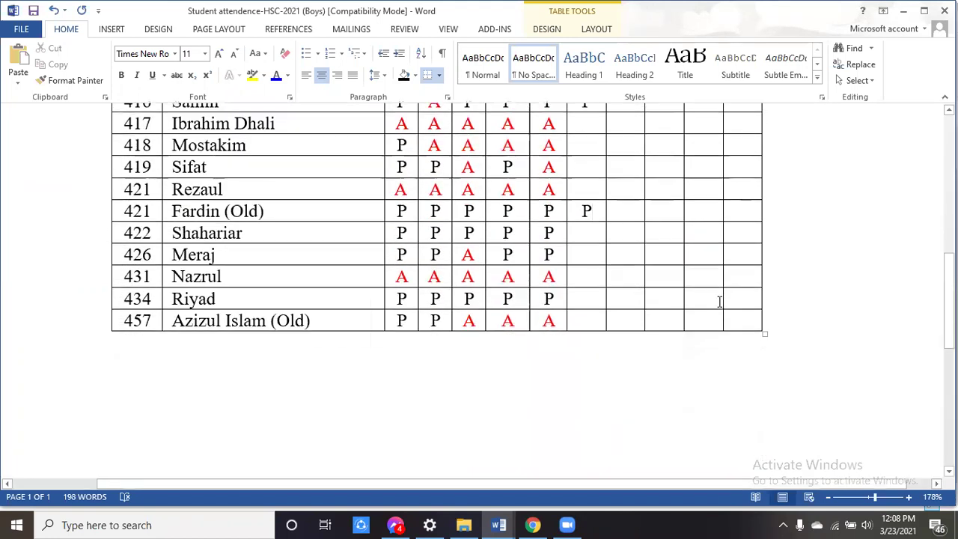
click(599, 317)
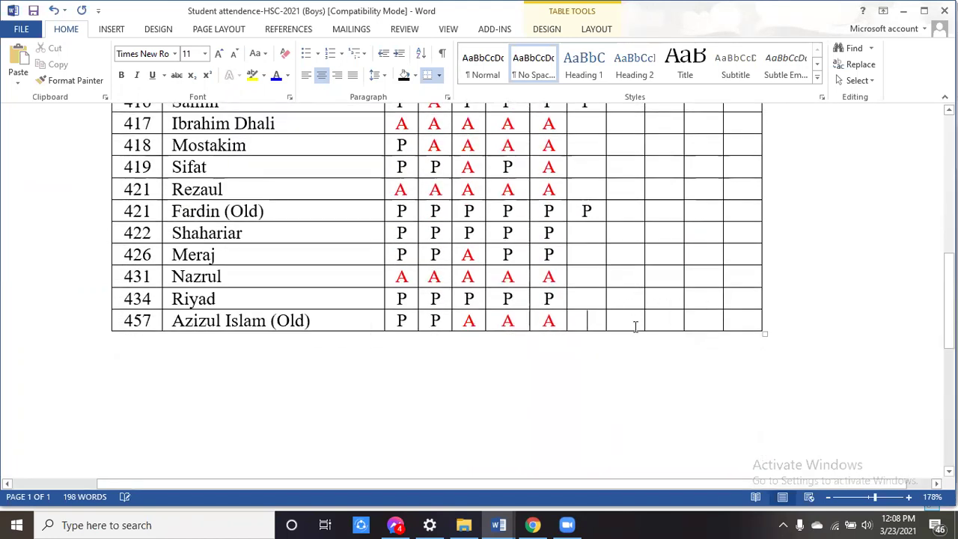
text(P)
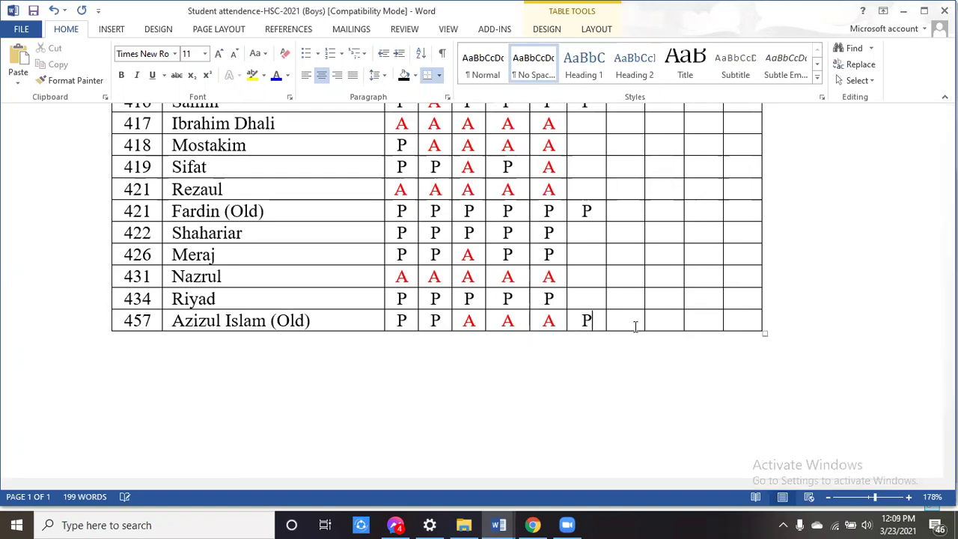
- Copy the P from roll 434 in the 11 column and paste it over roll 457's A in the same column
scroll(674, 279, up, 4)
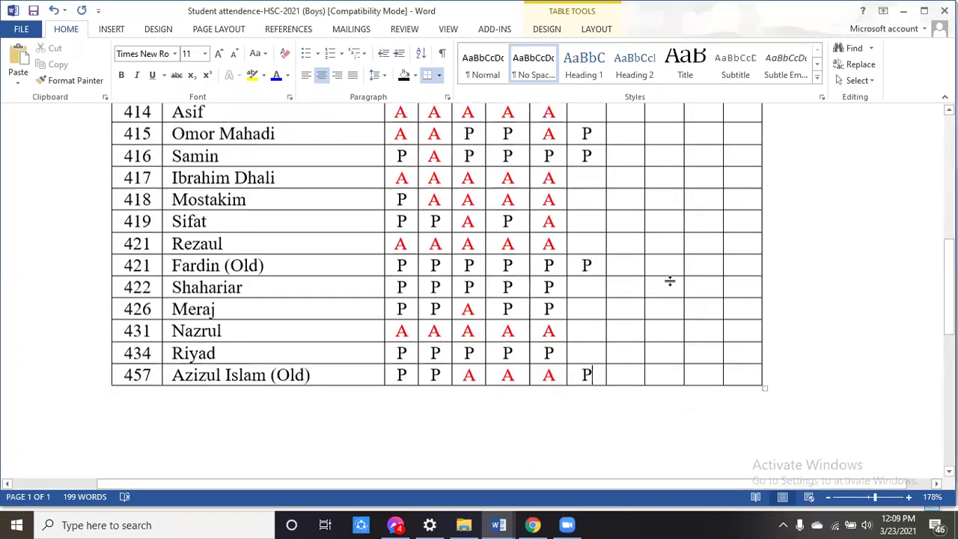
scroll(672, 280, up, 1)
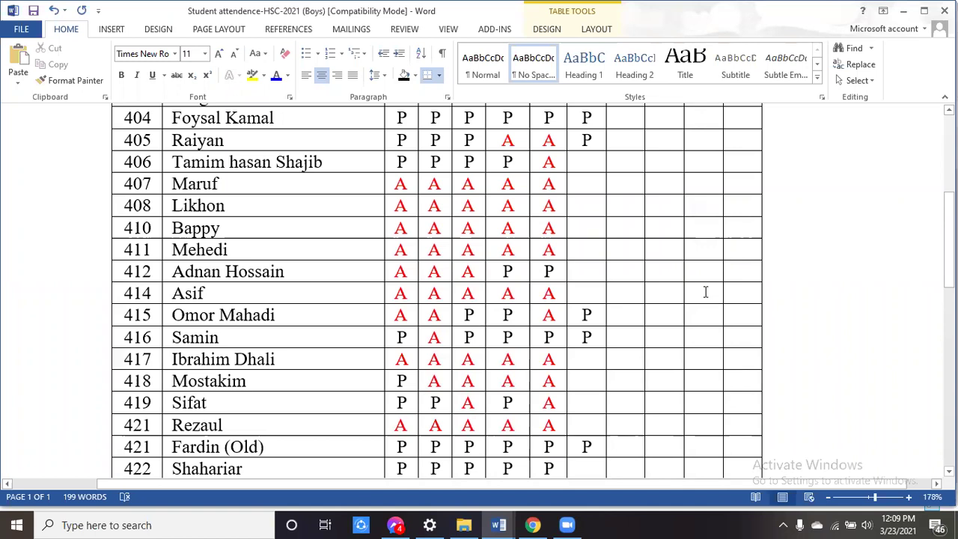
scroll(705, 292, down, 5)
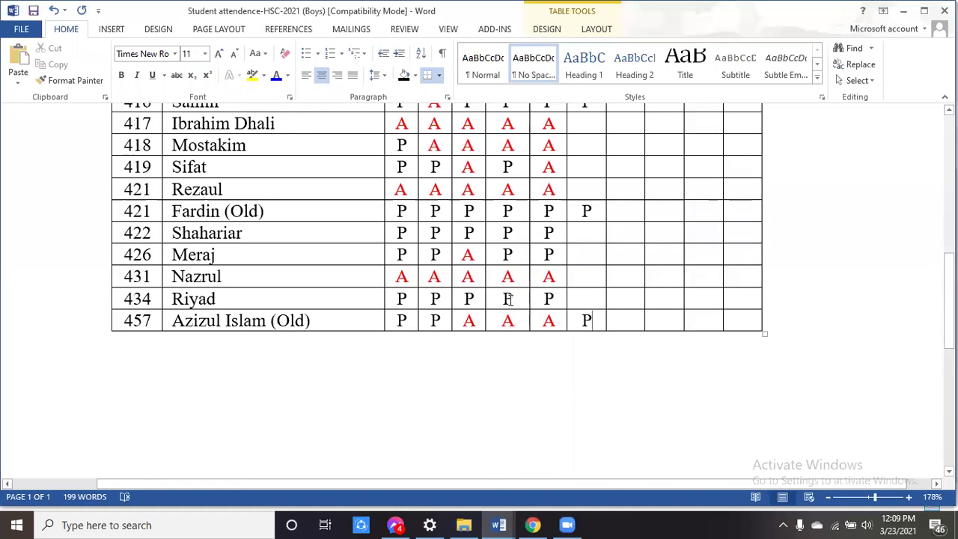
drag(503, 298, 514, 298)
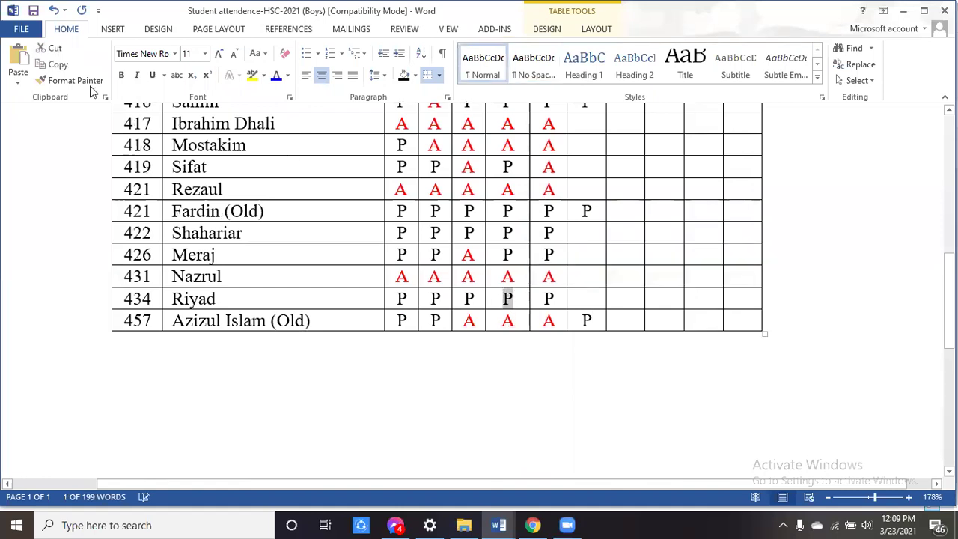
click(58, 65)
drag(504, 321, 513, 320)
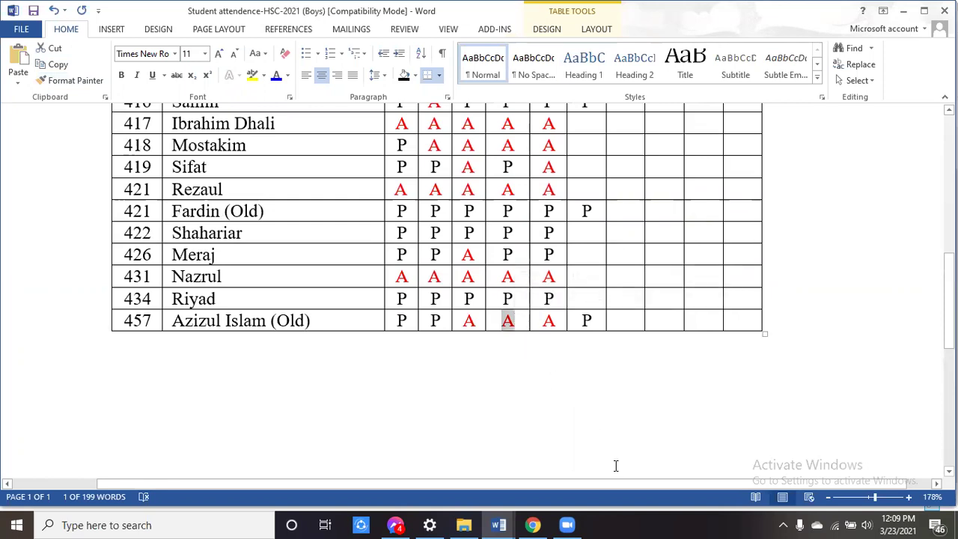
click(17, 63)
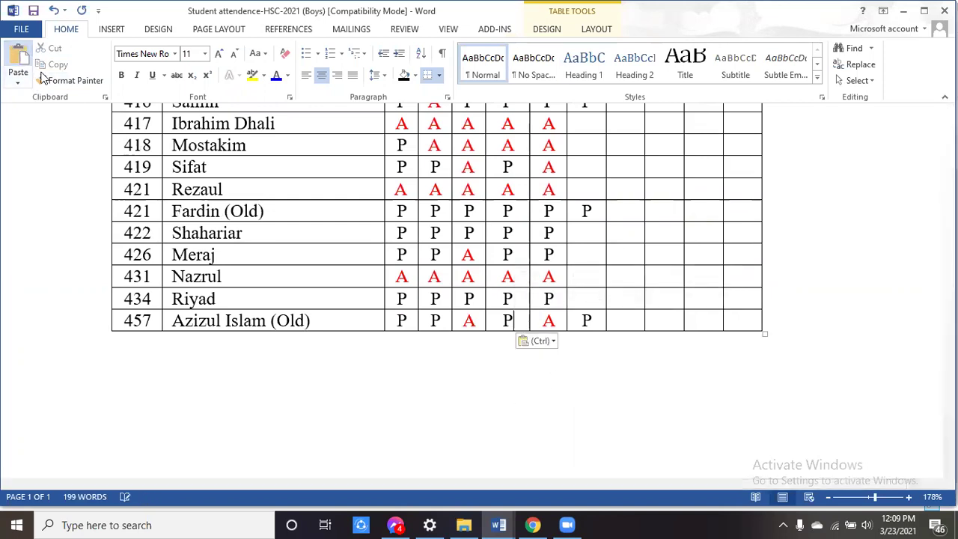
click(619, 317)
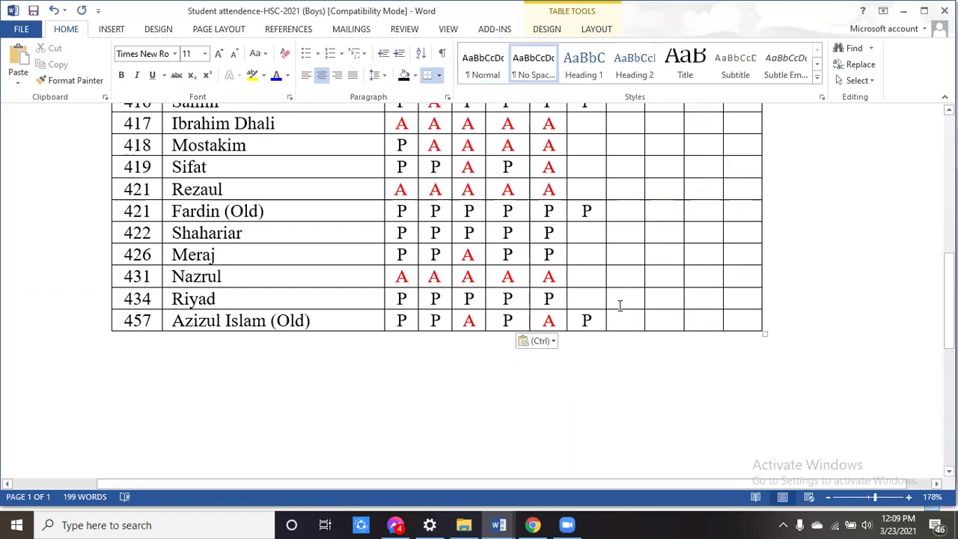
- Save the HSC-2021 (Boys) March attendance document
scroll(620, 304, up, 2)
scroll(620, 305, up, 6)
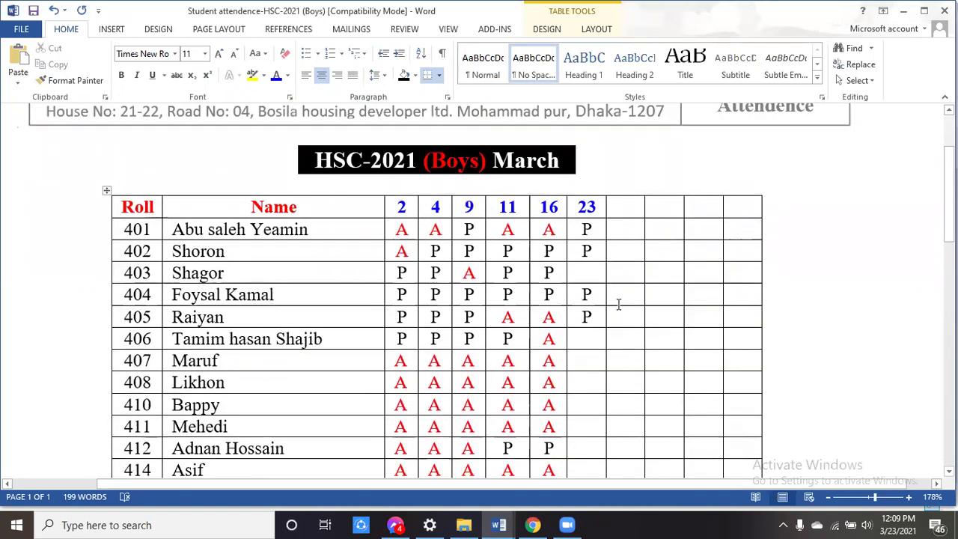
key(ctrl+s)
key(ctrl+s)
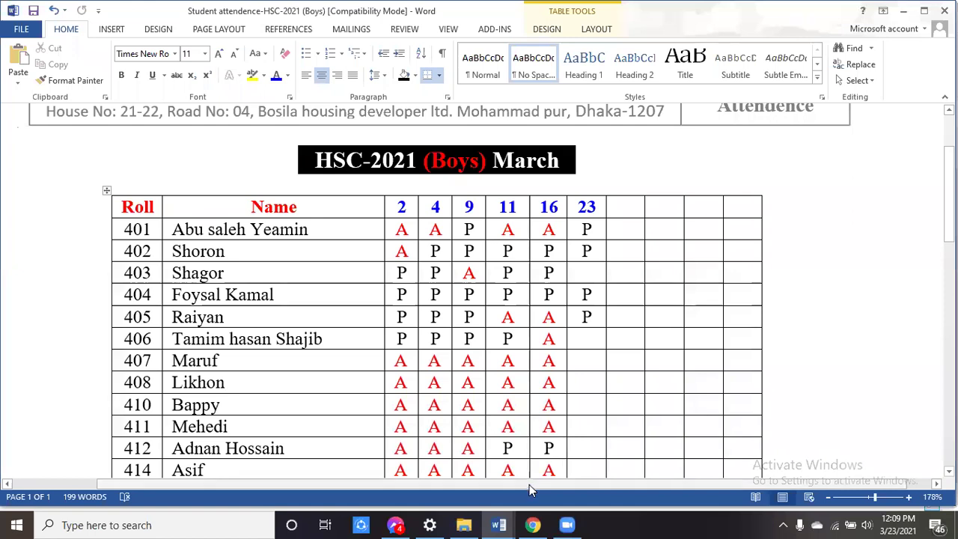
- Switch to the HSC-2021(Acc-2nd) Partnership document and show Problem for study:-1 of the practical questions
click(503, 525)
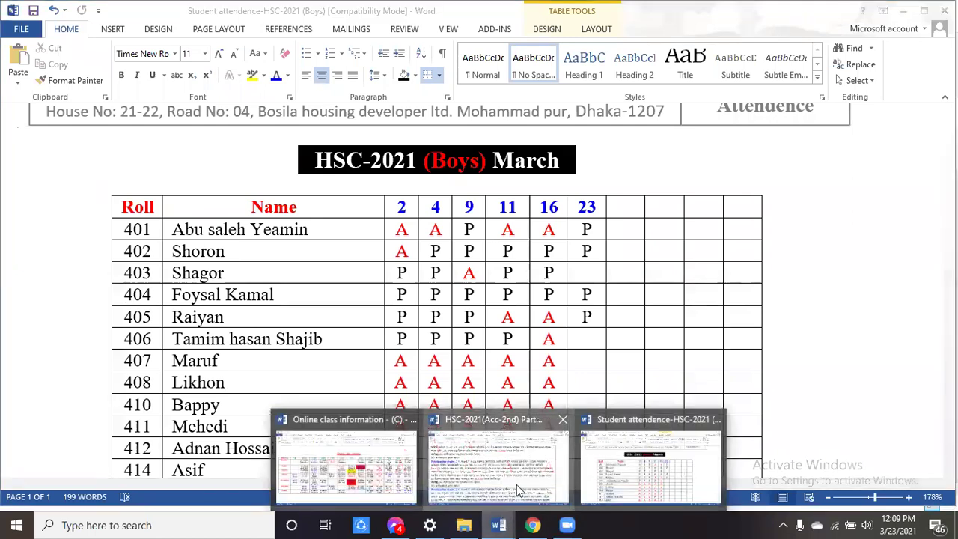
click(516, 484)
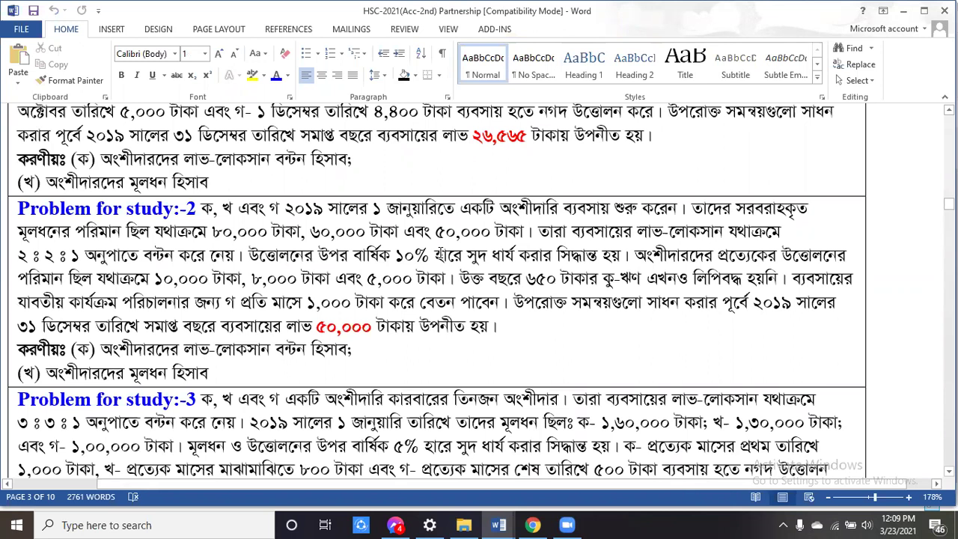
scroll(463, 260, up, 3)
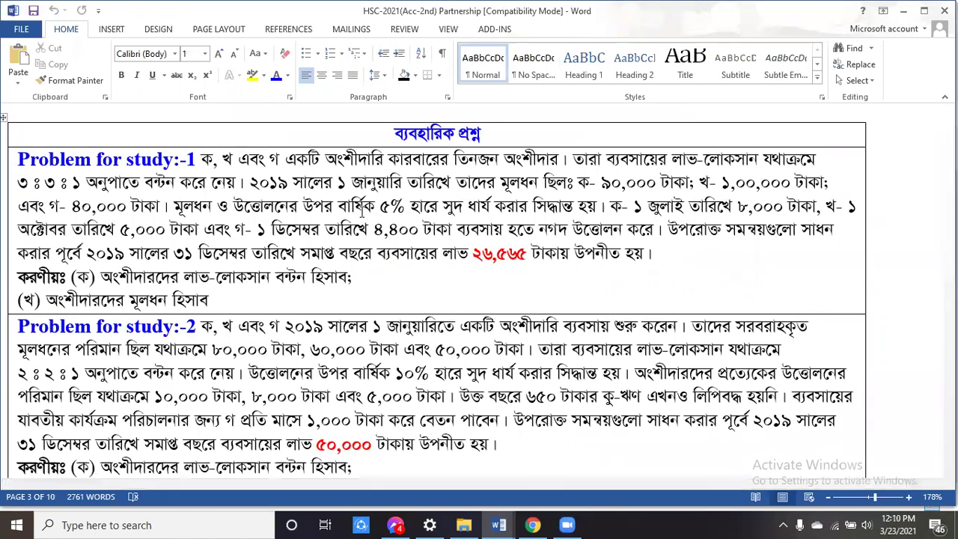
- Look through the partnership problems and worked solutions from the practical questions on page 3 to page 9
scroll(373, 235, down, 5)
scroll(365, 251, down, 10)
scroll(365, 250, down, 12)
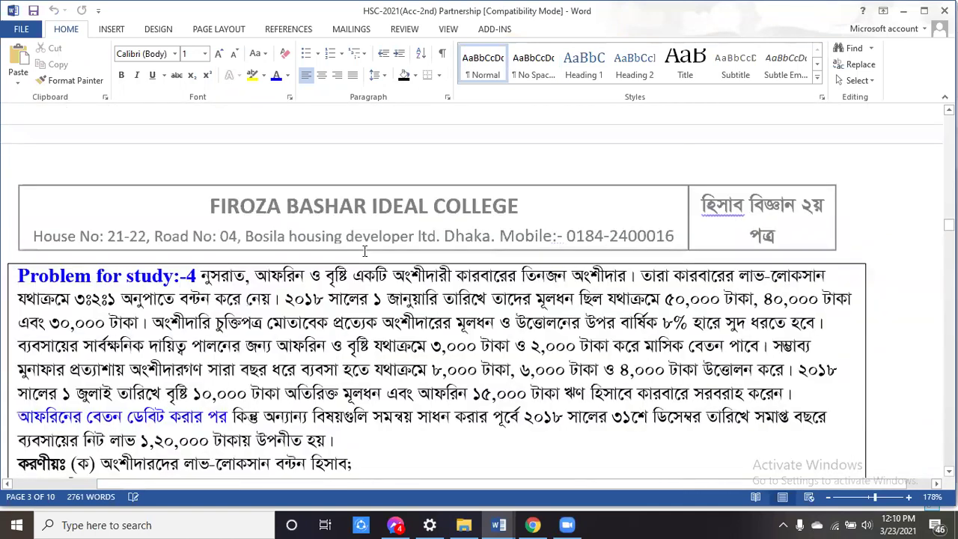
scroll(365, 251, up, 3)
scroll(307, 281, down, 20)
scroll(319, 271, down, 15)
scroll(320, 270, up, 1)
scroll(320, 270, down, 12)
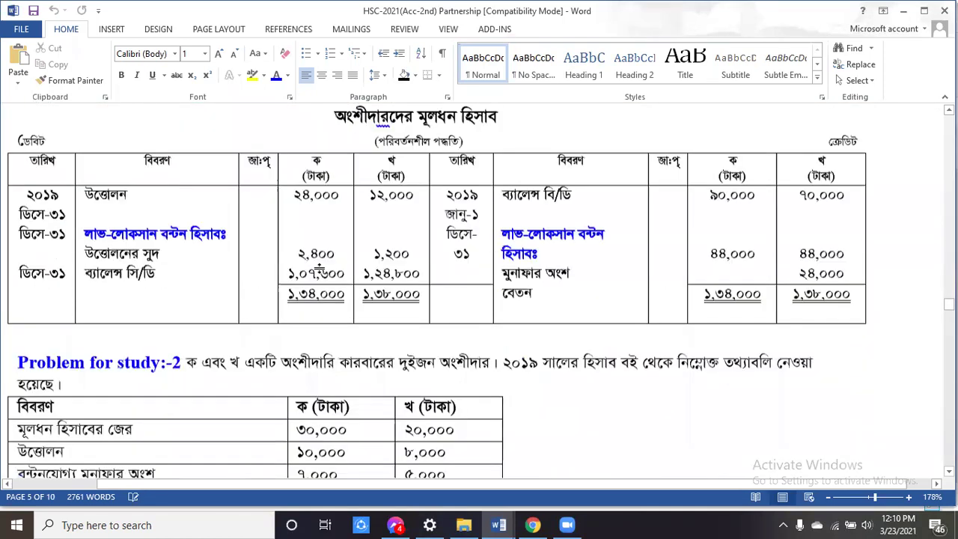
scroll(320, 269, down, 6)
scroll(320, 271, down, 12)
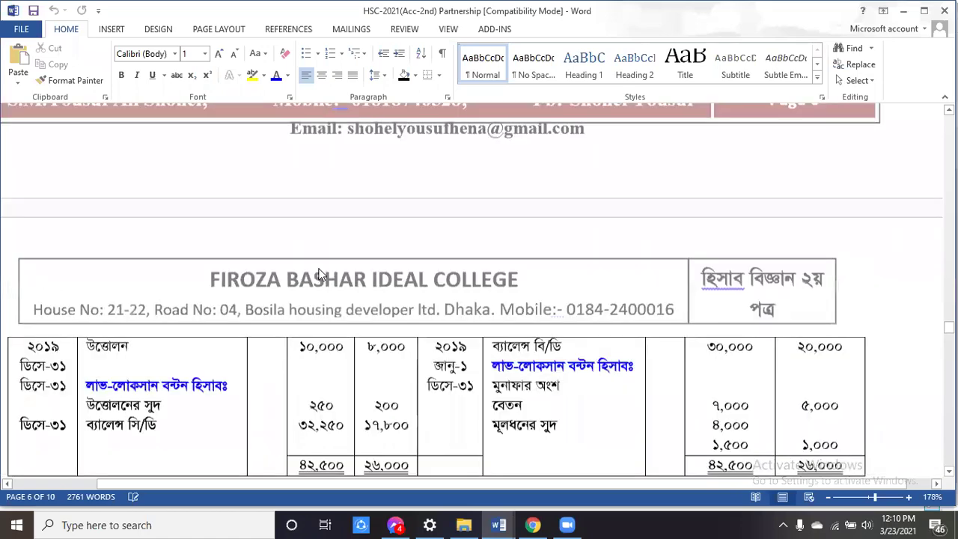
scroll(320, 269, down, 3)
scroll(320, 268, down, 10)
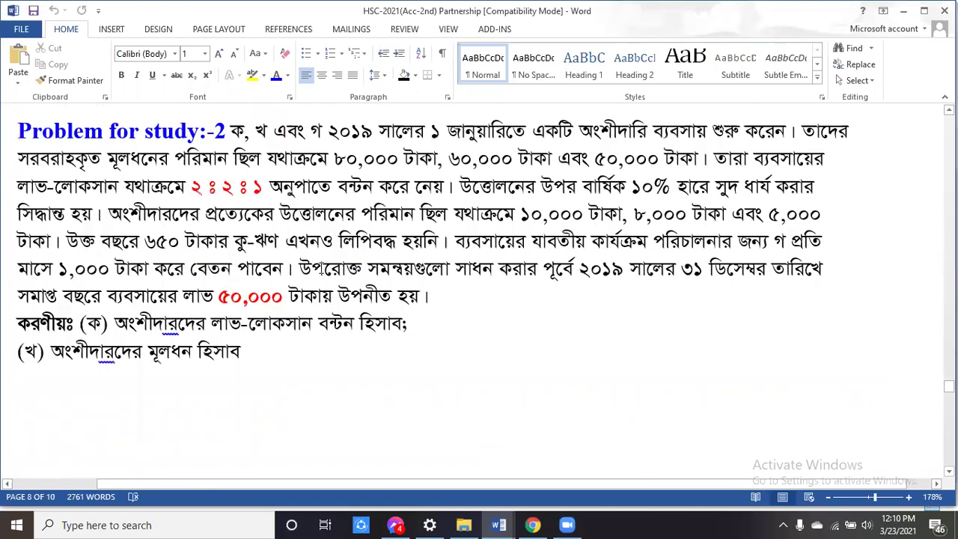
scroll(321, 269, down, 8)
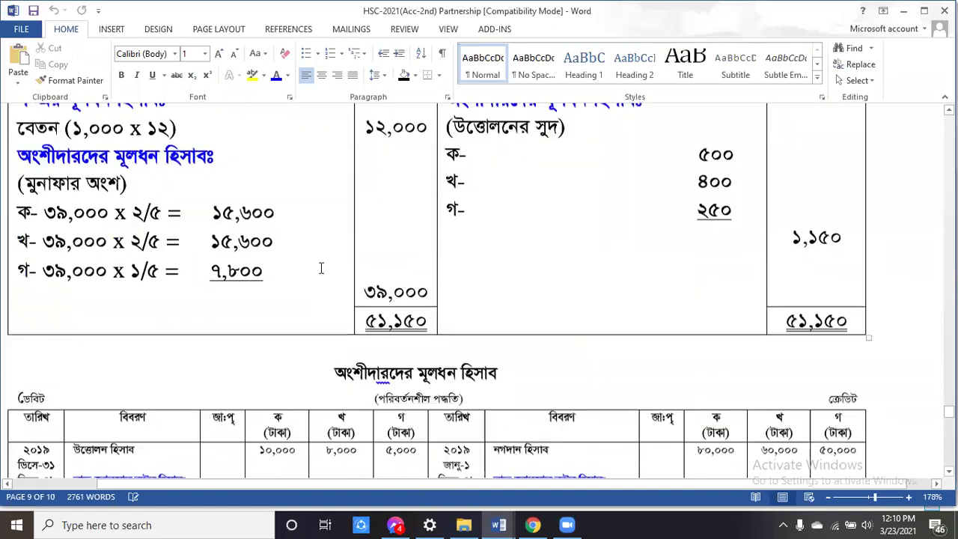
- Go back through the worked solutions to Problem for study:-1 in the practical questions on page 3
scroll(321, 268, up, 12)
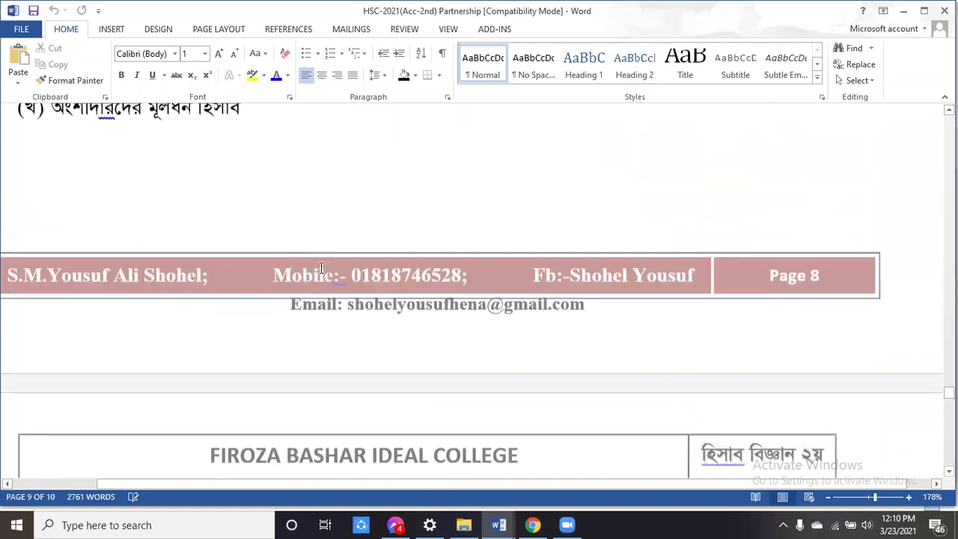
scroll(321, 268, up, 10)
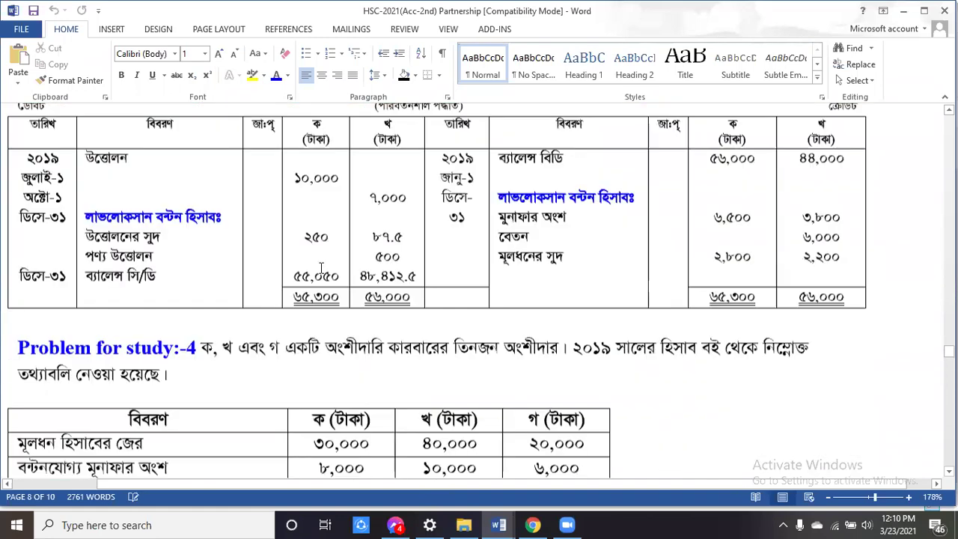
scroll(321, 268, up, 12)
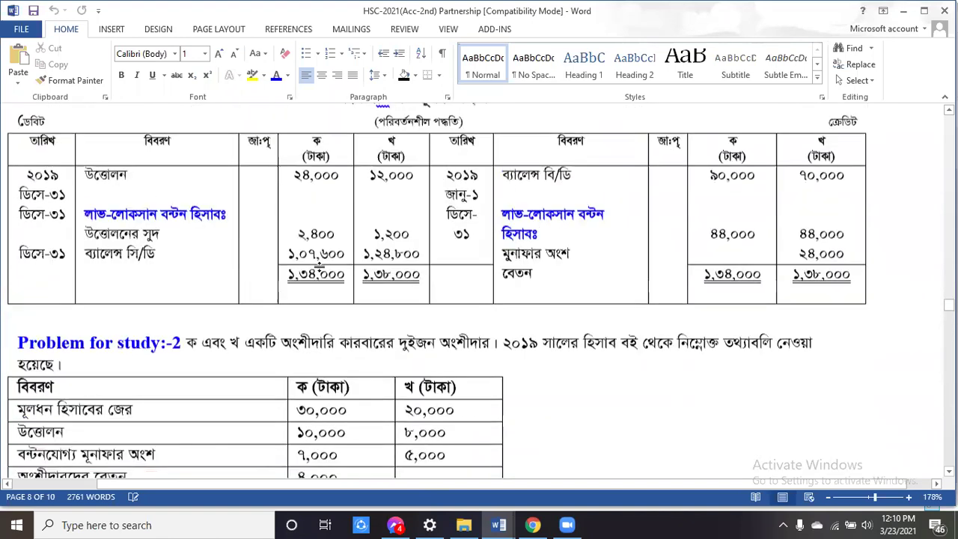
scroll(321, 273, up, 15)
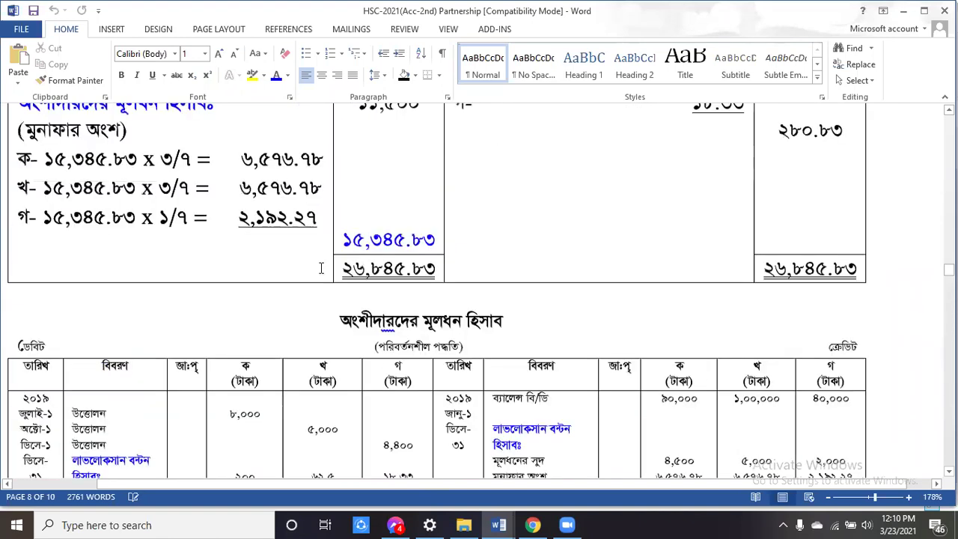
scroll(322, 273, up, 12)
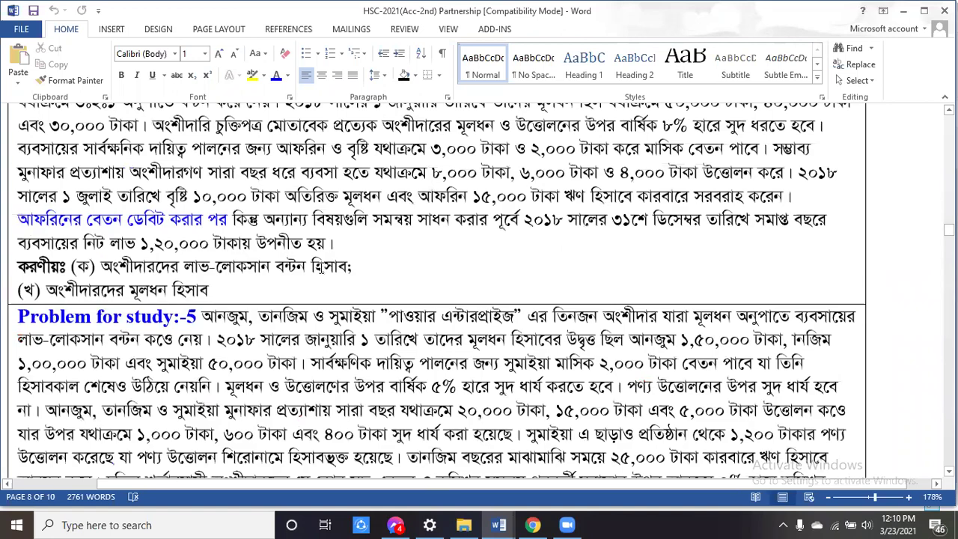
scroll(321, 271, up, 15)
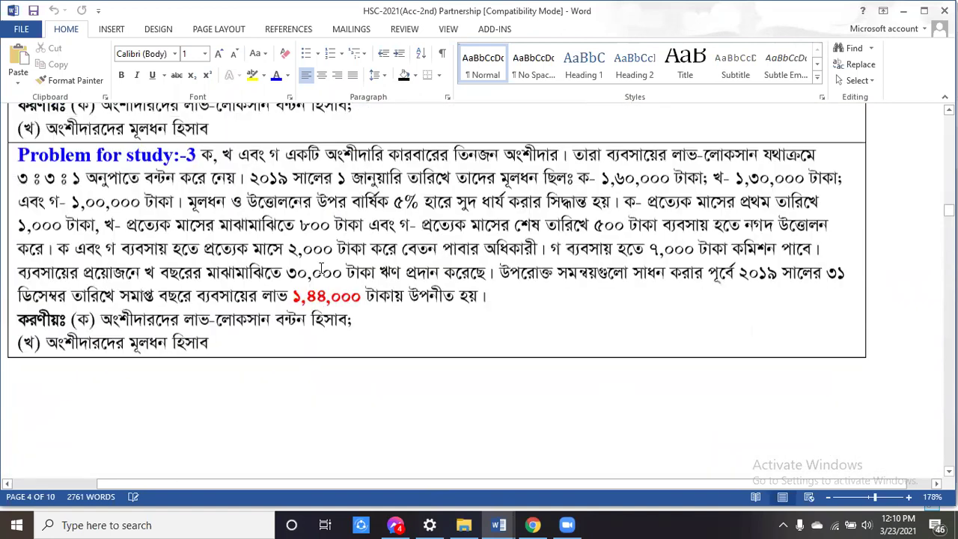
scroll(322, 268, up, 5)
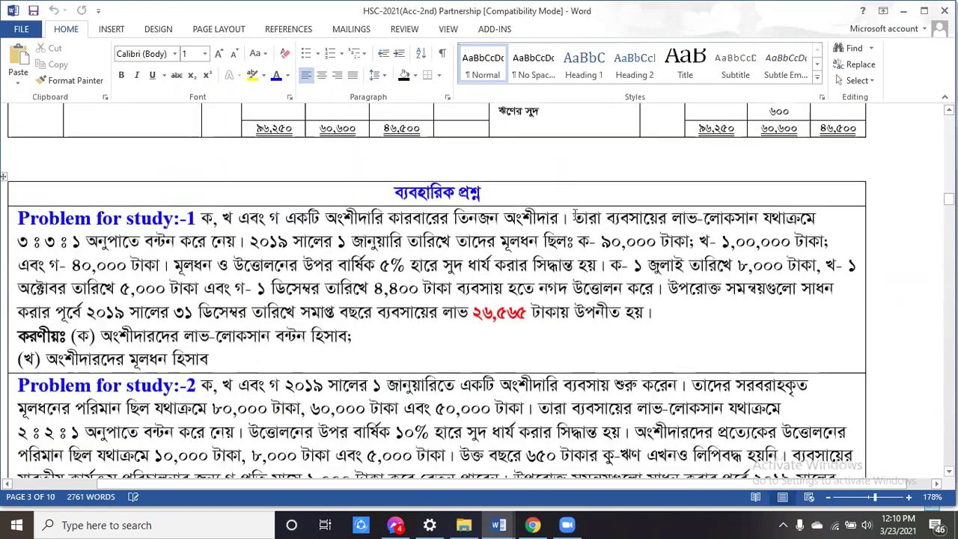